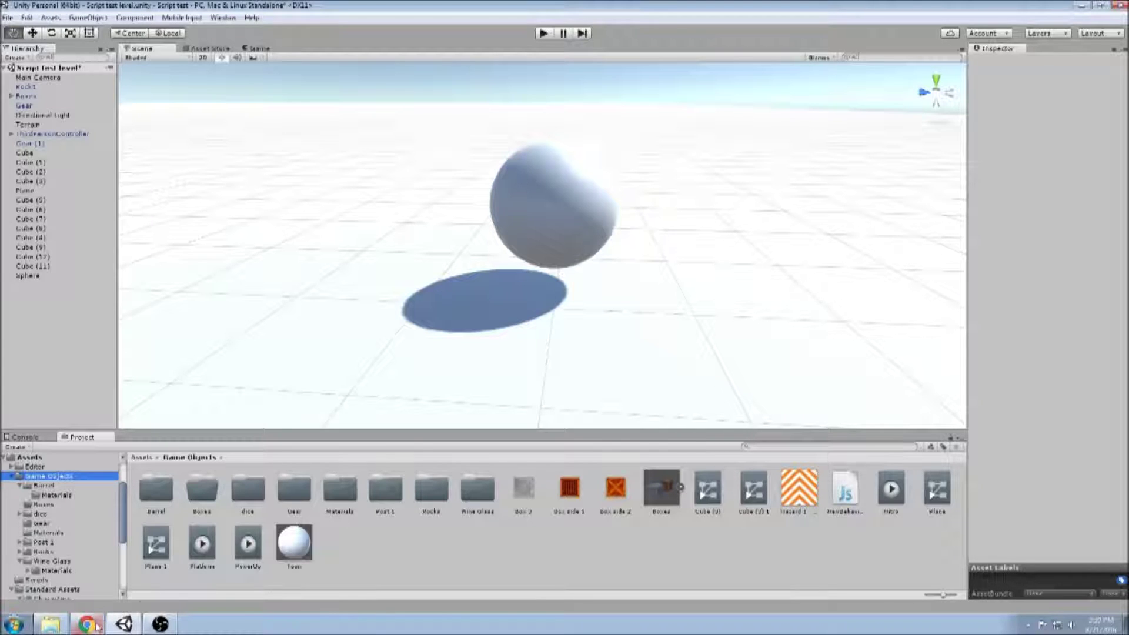
- Bring up the Downloads folder containing the toon shader file over Unity
left_click(49, 626)
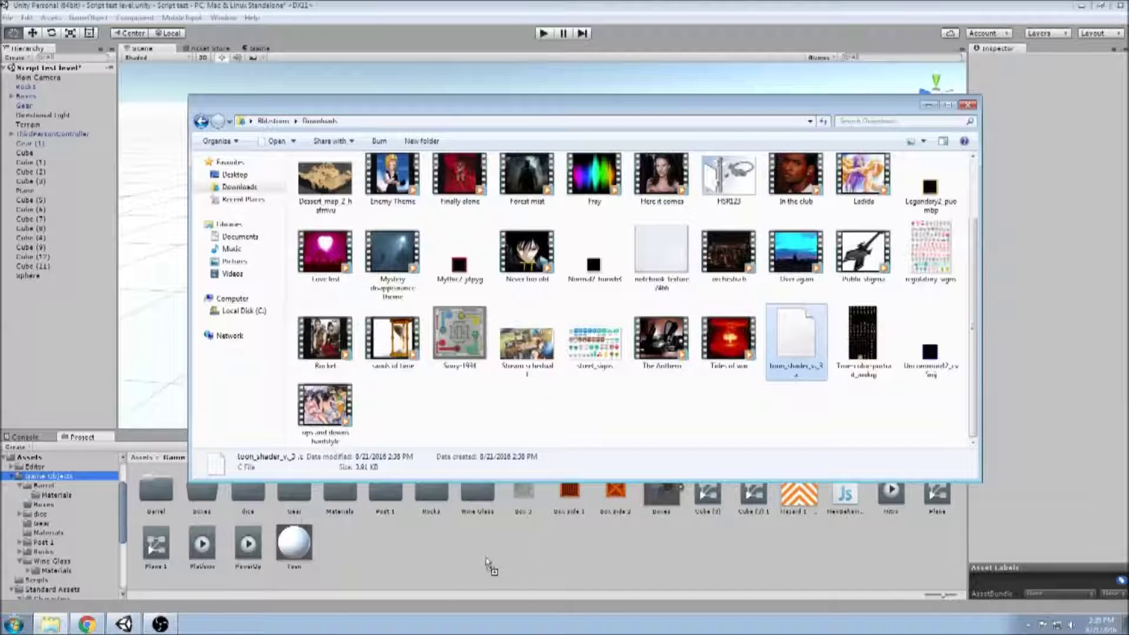
- Import the toon_shader file into Game Objects assets, close Explorer, and try it on the sphere
left_click_drag(786, 330, 483, 565)
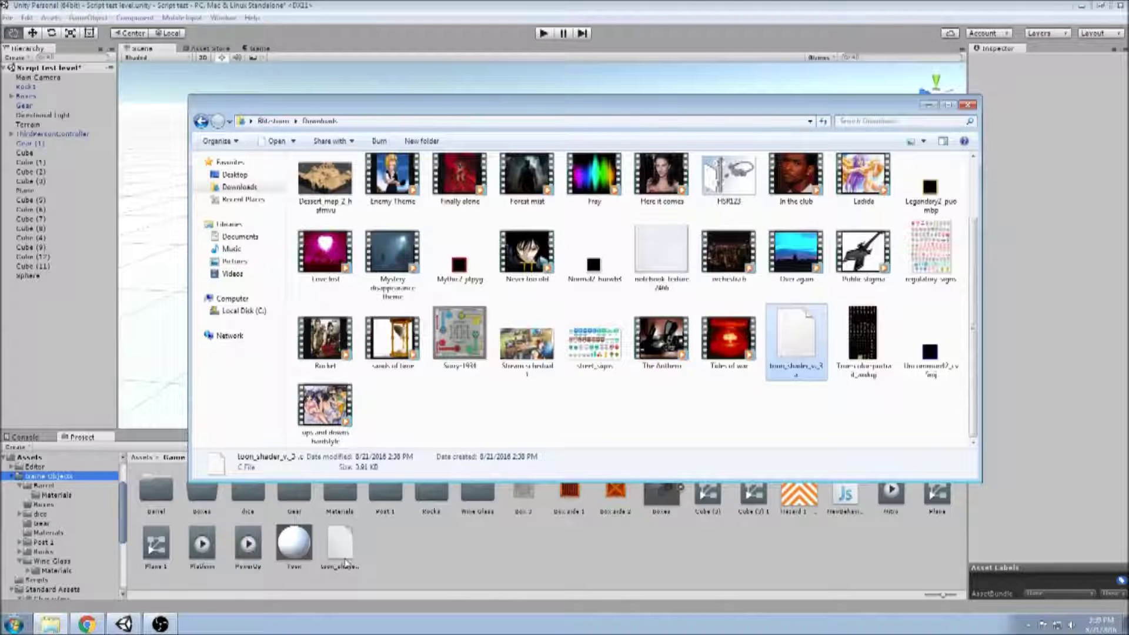
left_click(928, 104)
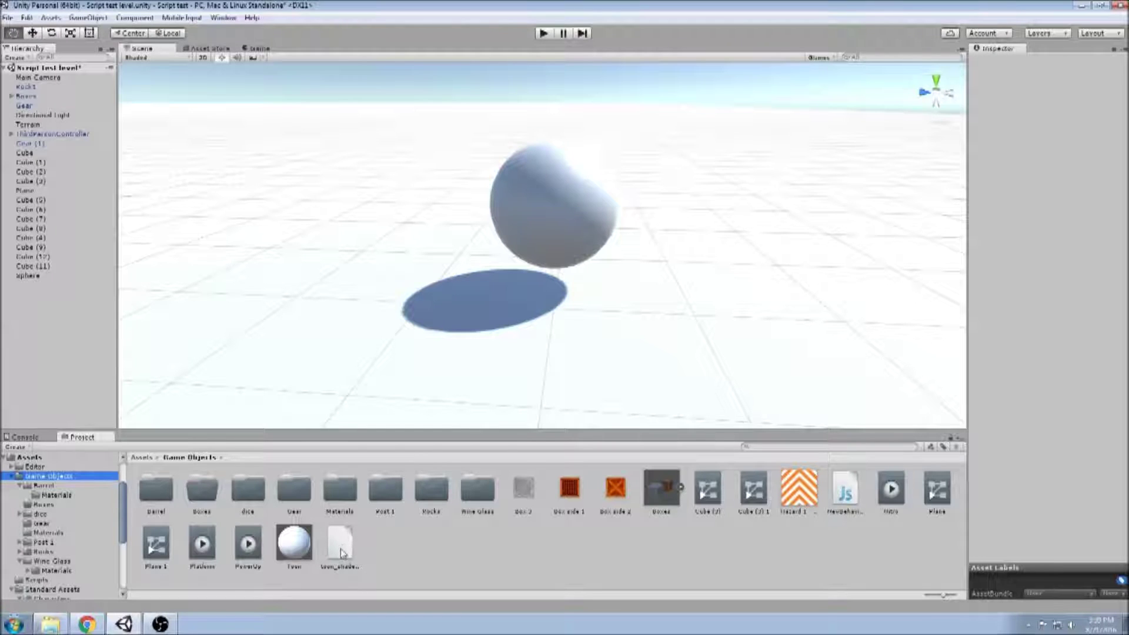
left_click_drag(345, 549, 552, 219)
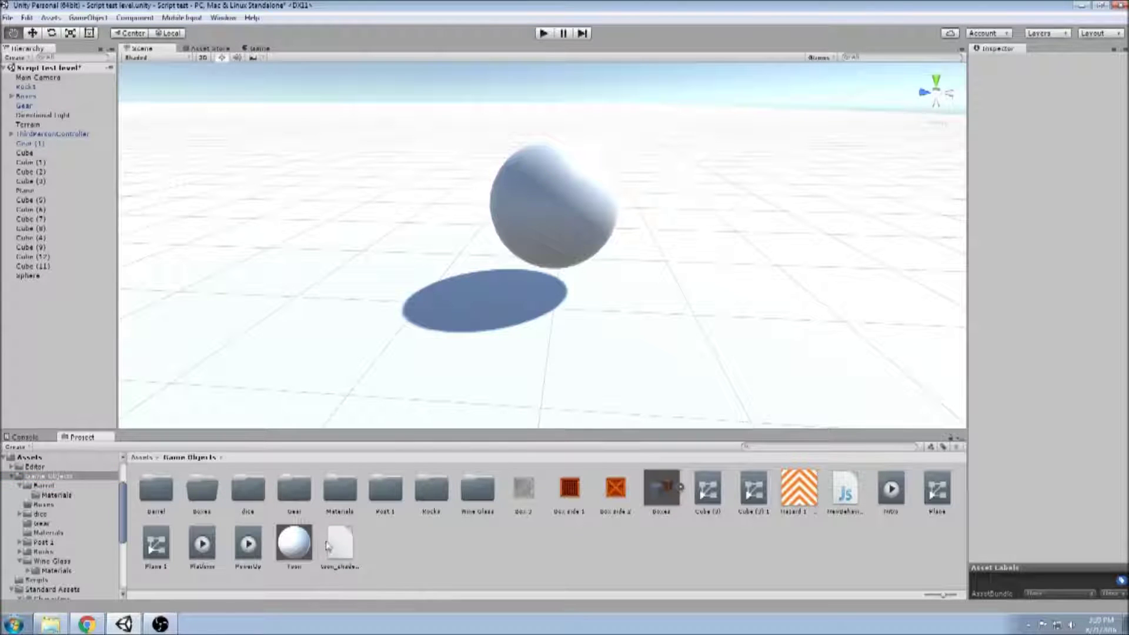
- Add a Standard Surface Shader asset to the Game Objects folder
right_click(395, 550)
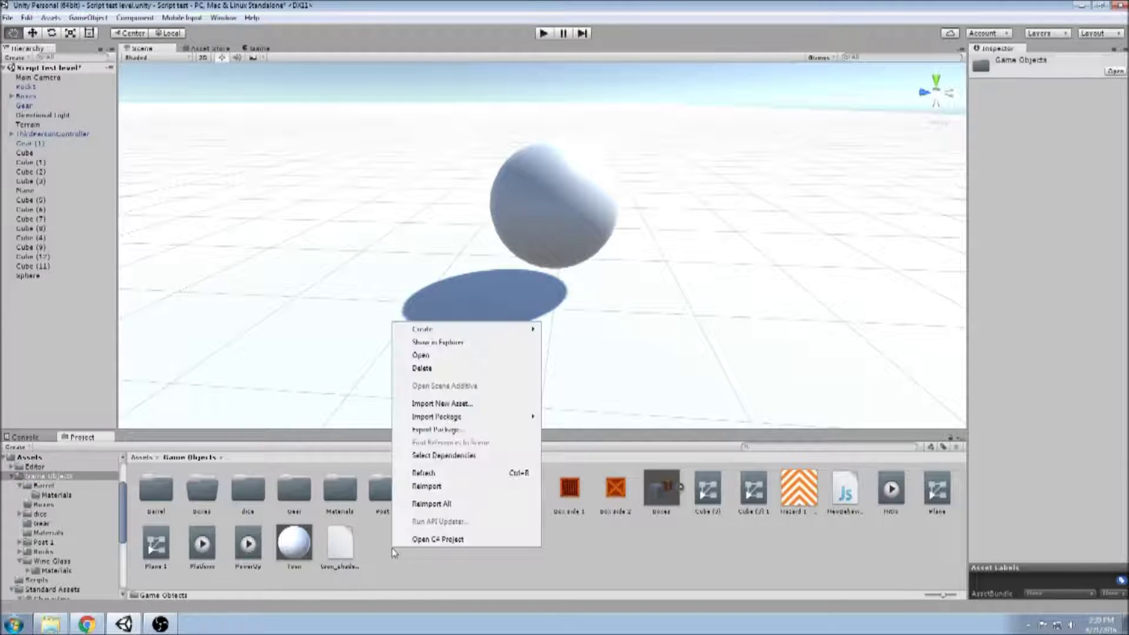
mouse_move(472, 329)
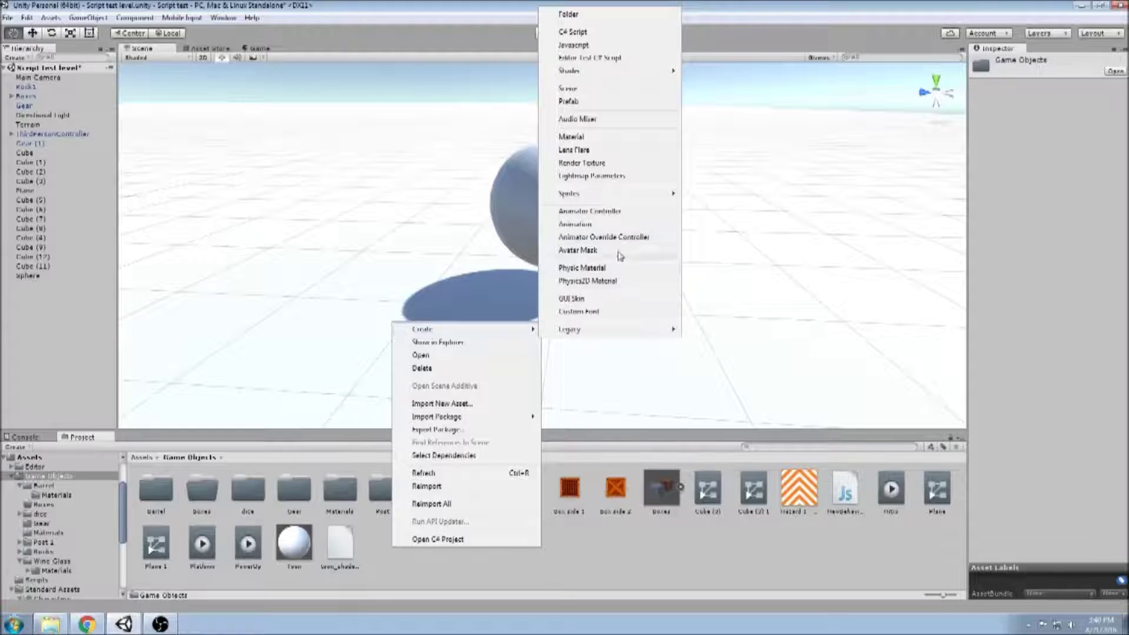
mouse_move(609, 70)
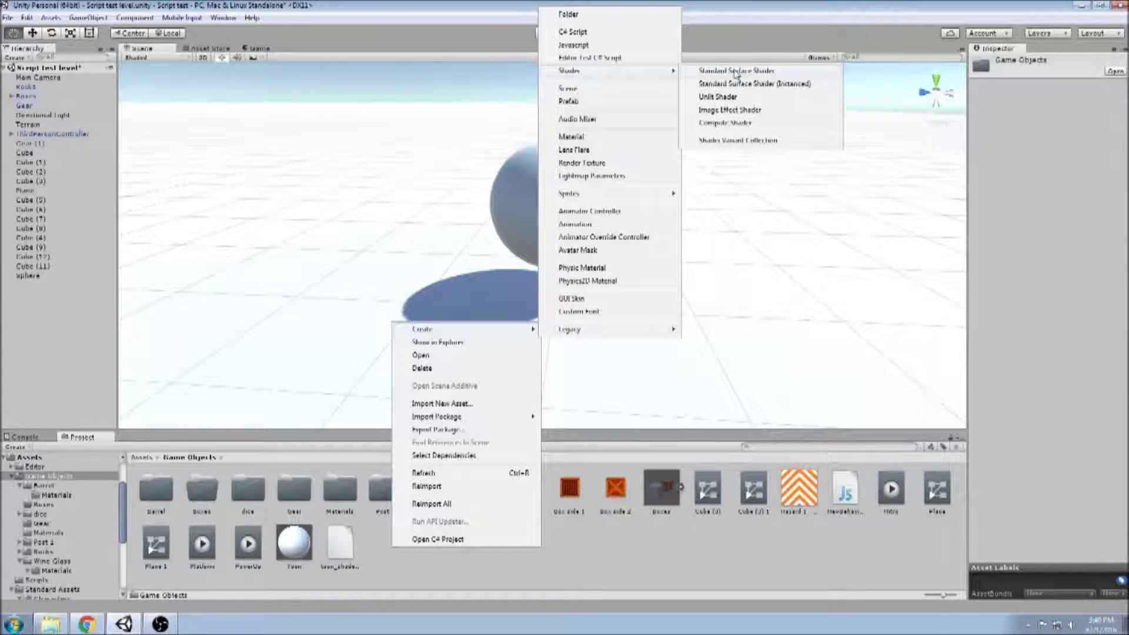
left_click(736, 71)
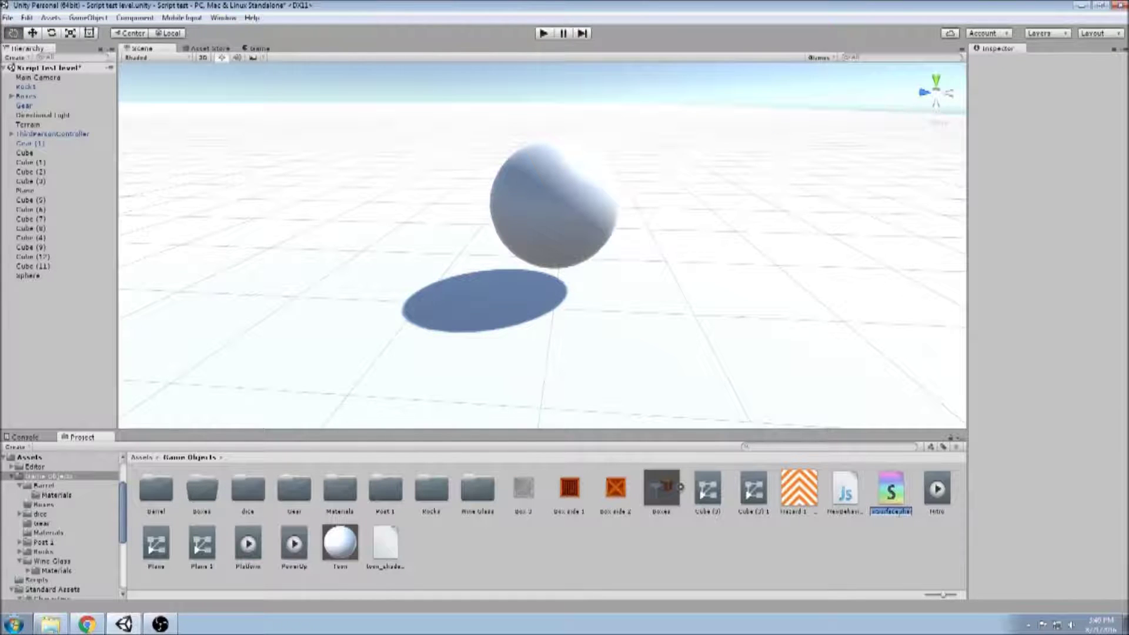
- Accept the new shader's default name and copy the toon_shader file's name
key("Return")
left_click(386, 565)
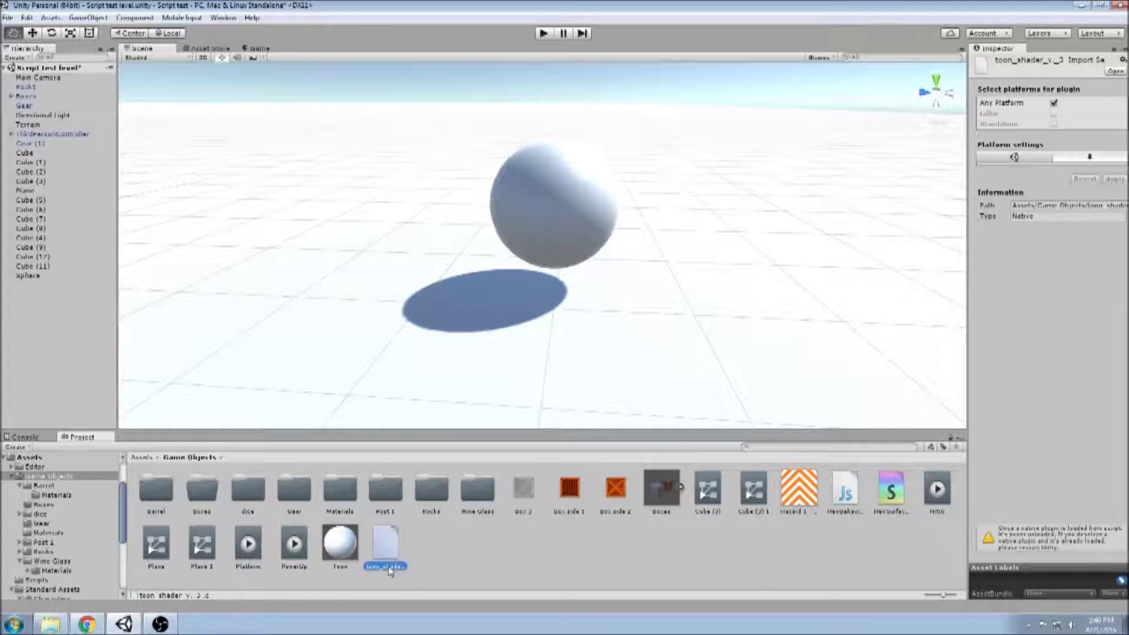
left_click(389, 568)
right_click(389, 569)
left_click(417, 589)
left_click_drag(404, 568, 344, 569)
right_click(389, 569)
left_click(411, 590)
- Rename NewSurfaceShader to the copied toon shader name
left_click(892, 514)
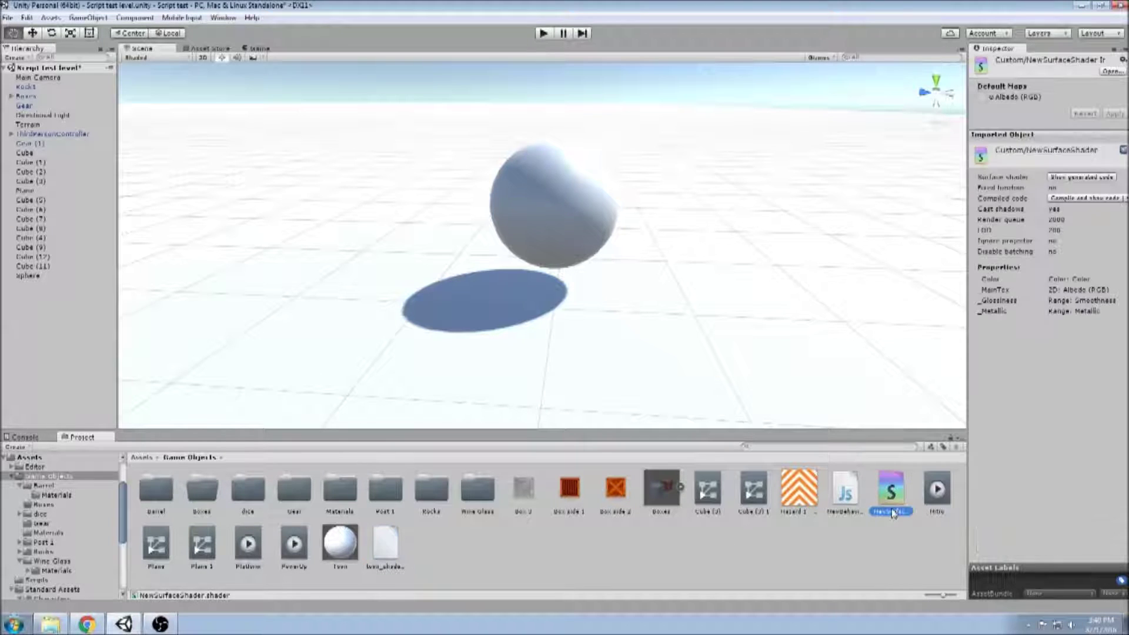
left_click(892, 513)
right_click(892, 514)
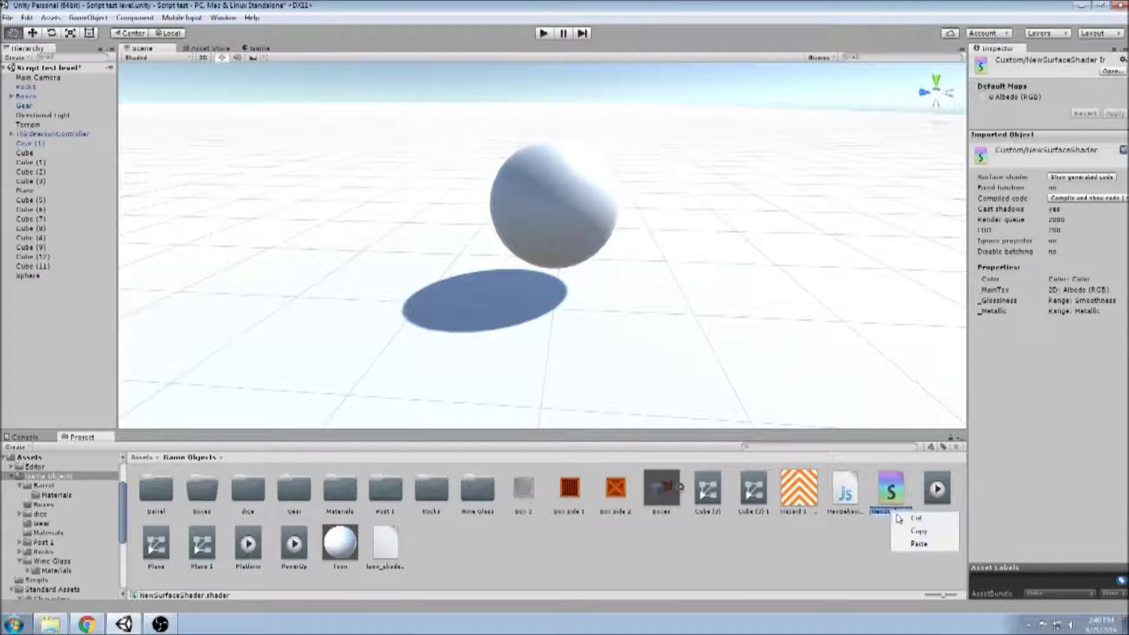
left_click(917, 545)
key("Return")
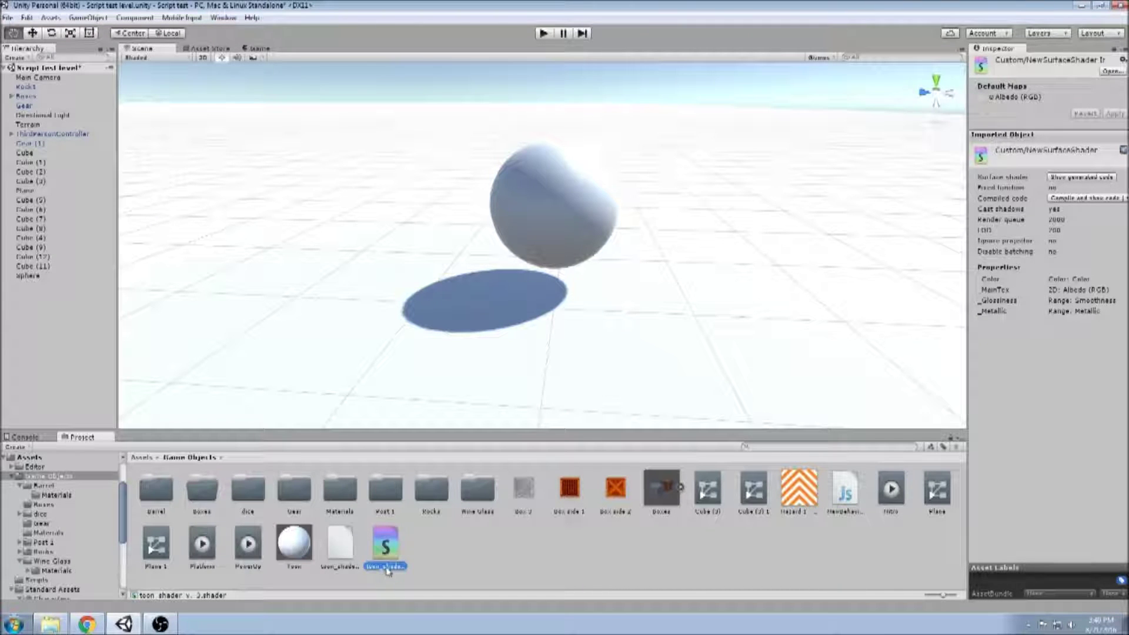
- Open the toon shader file in Notepad, copy all its code, and close it
double_click(385, 545)
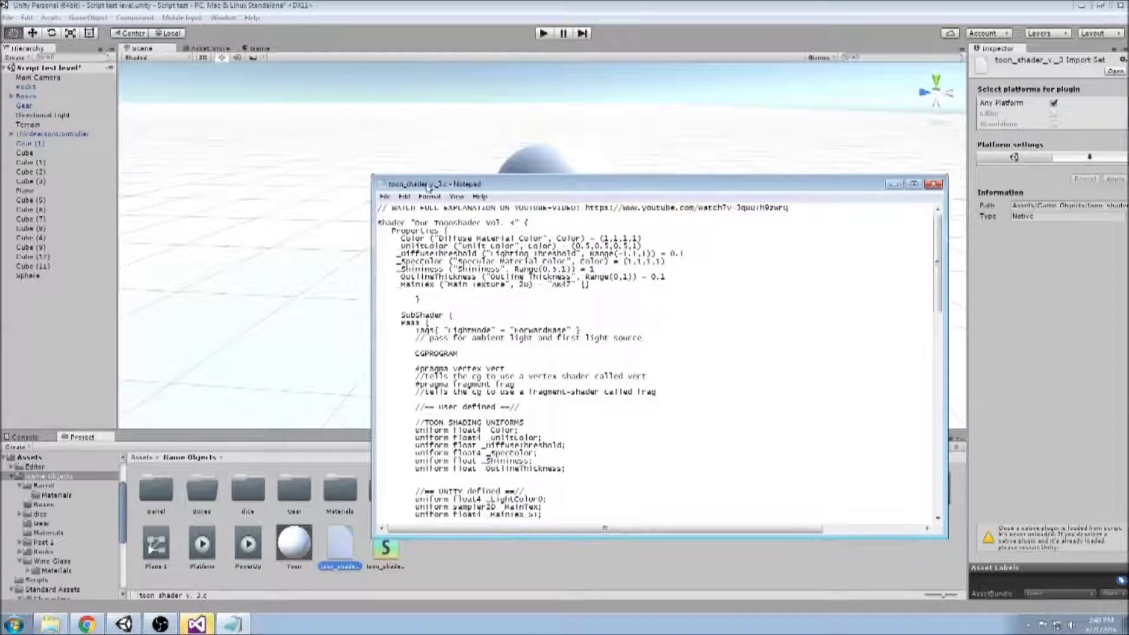
key("ctrl+a")
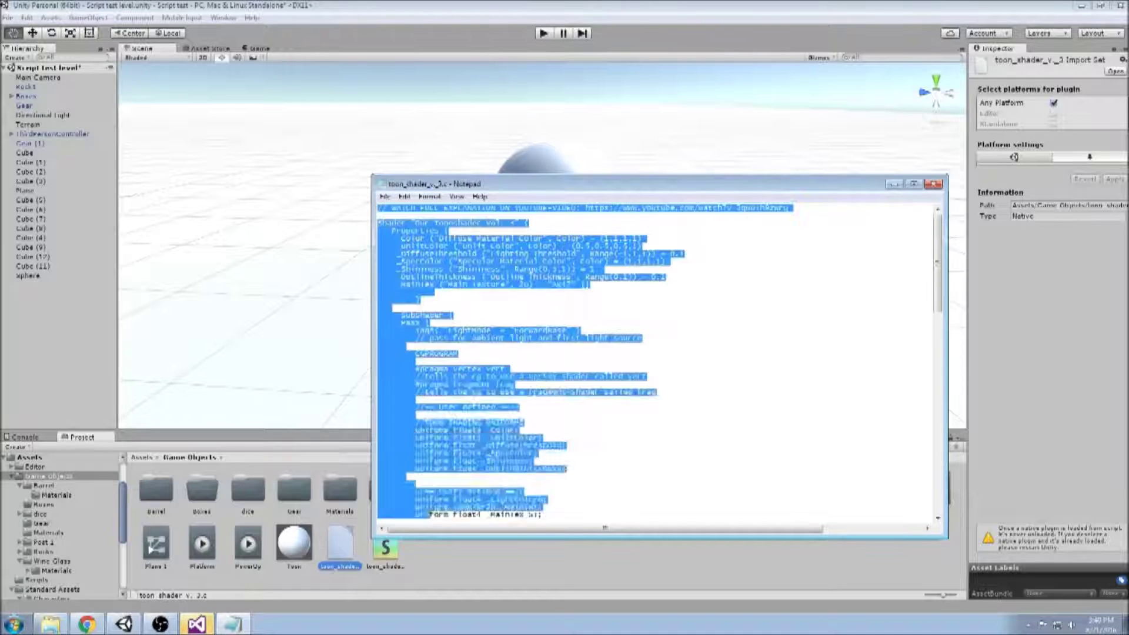
right_click(418, 427)
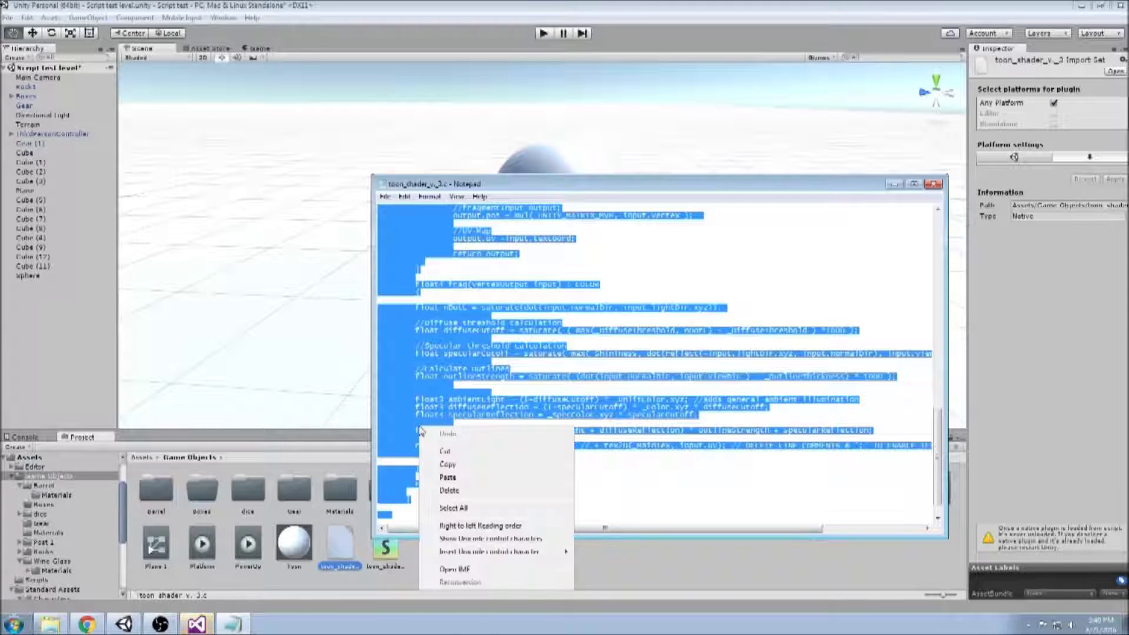
left_click(447, 465)
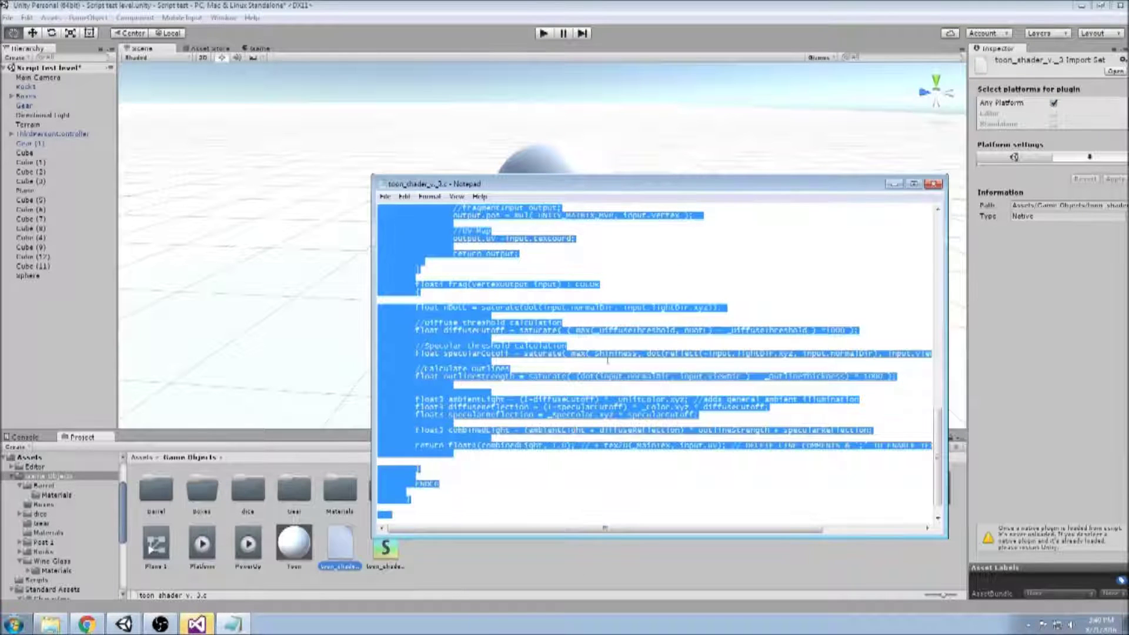
left_click(939, 188)
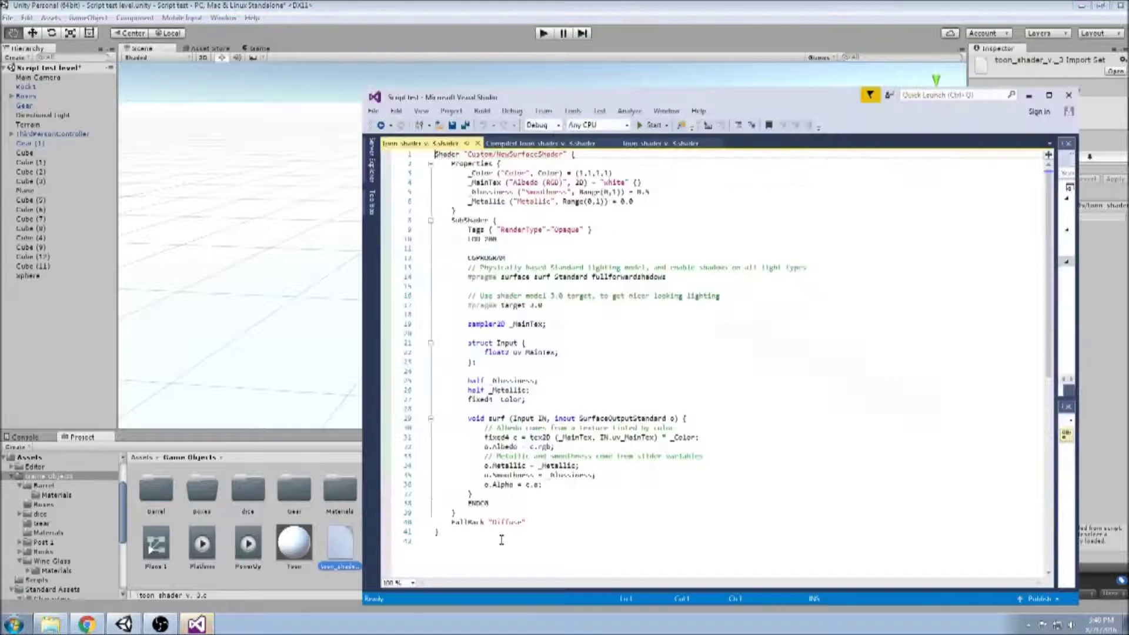
- Replace the new shader's default code with the toon shader code, save, and close Visual Studio
mouse_move(469, 539)
left_mouse_down()
mouse_move(458, 155)
mouse_move(435, 155)
left_mouse_up()
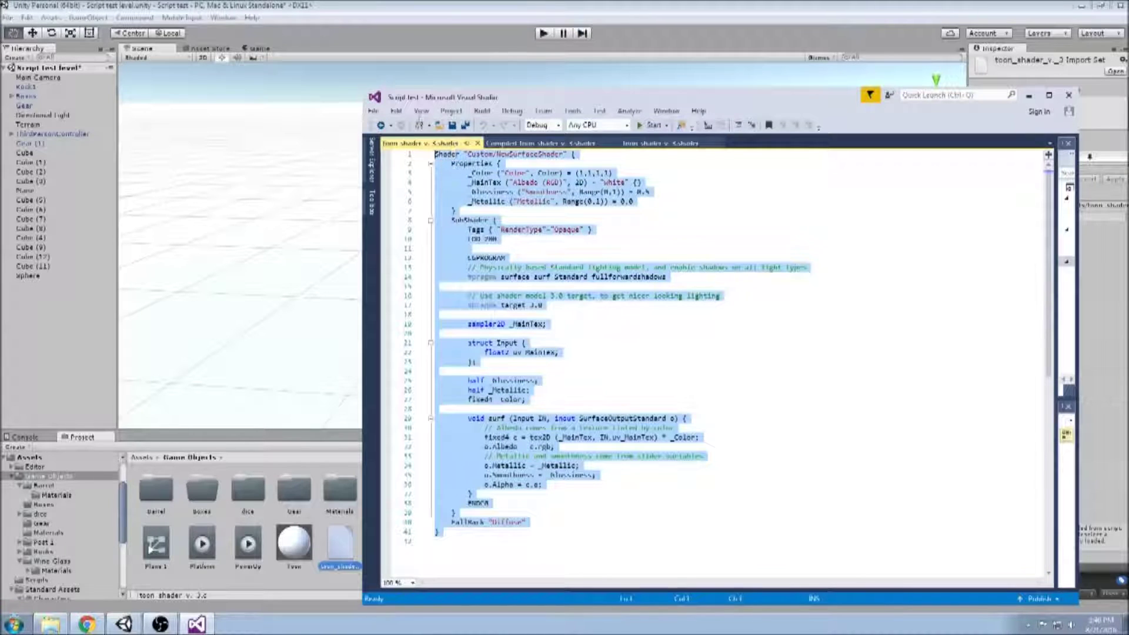
left_click(703, 143)
left_click(615, 144)
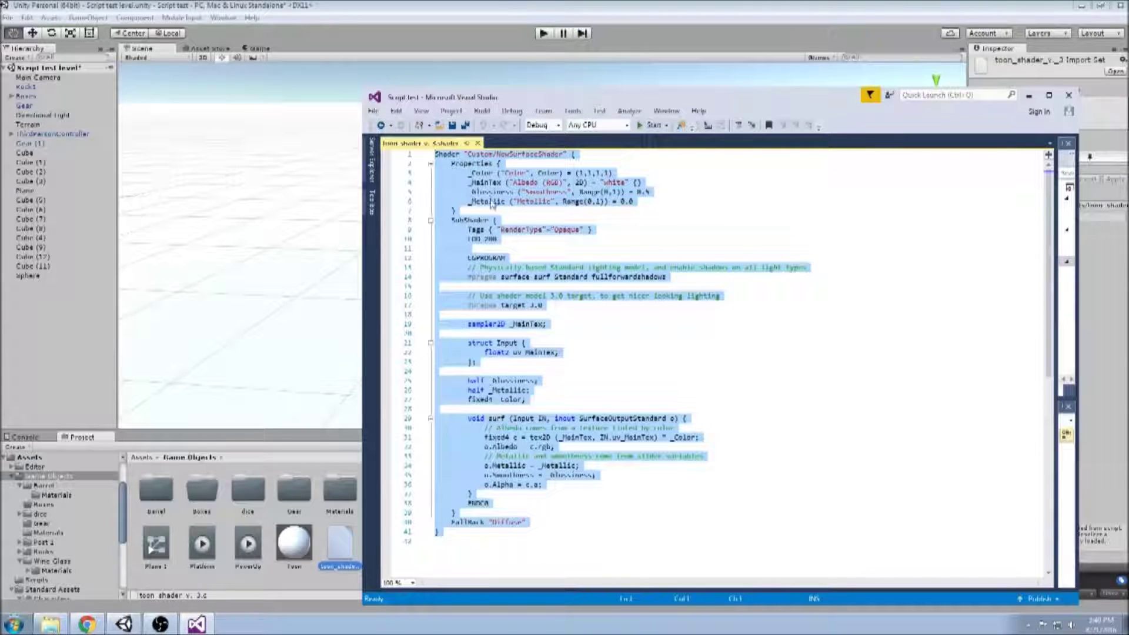
left_click(465, 231)
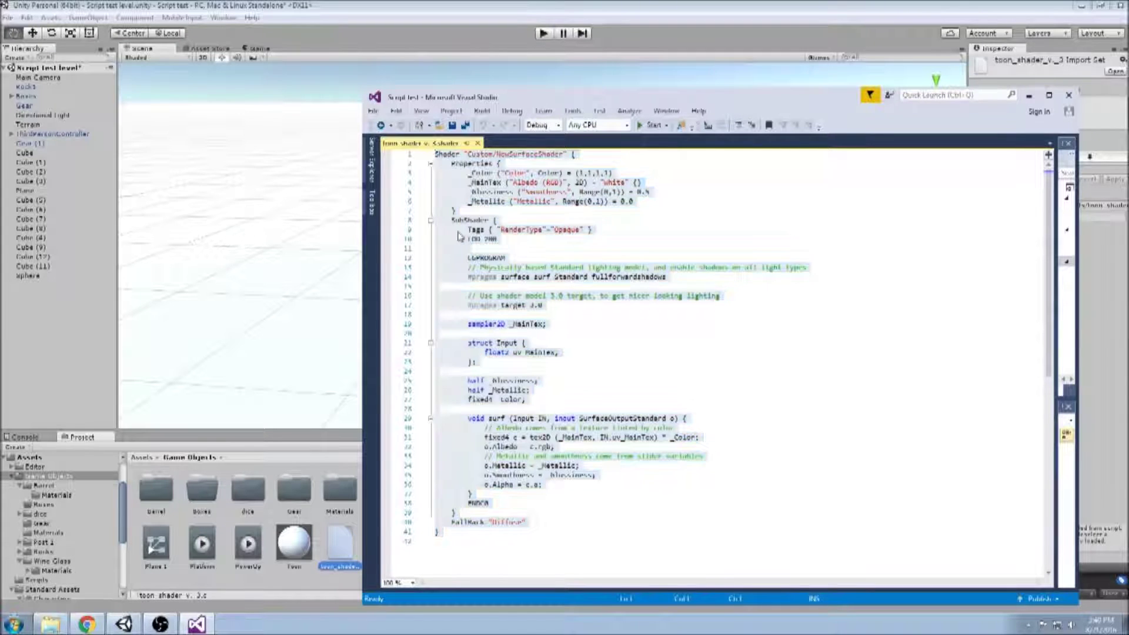
key("ctrl+a")
key("ctrl+v")
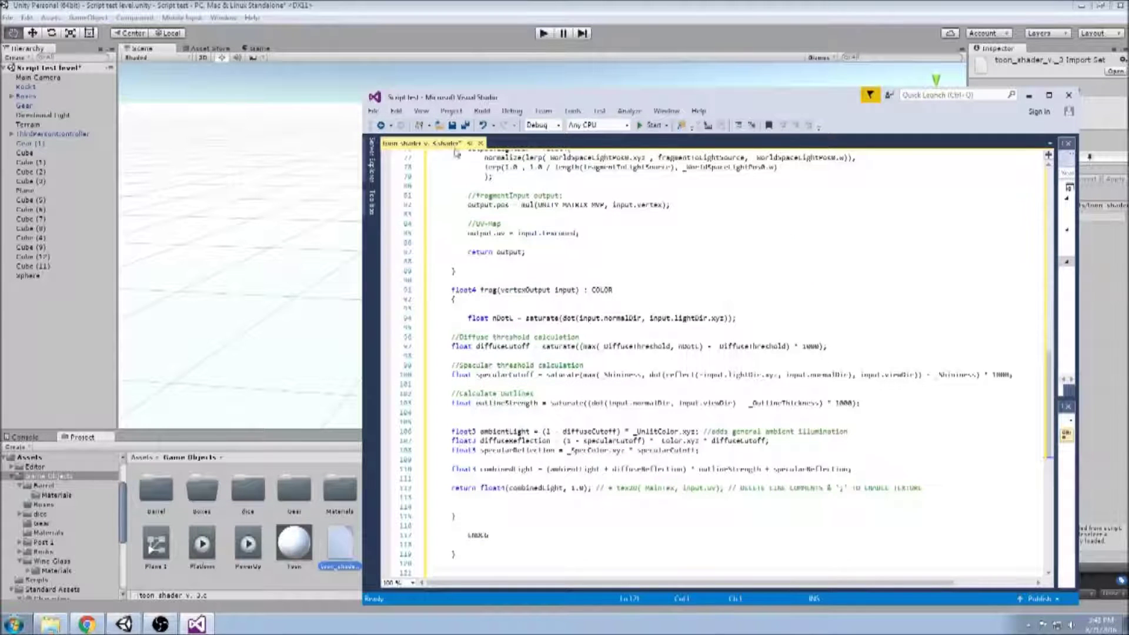
left_click(452, 124)
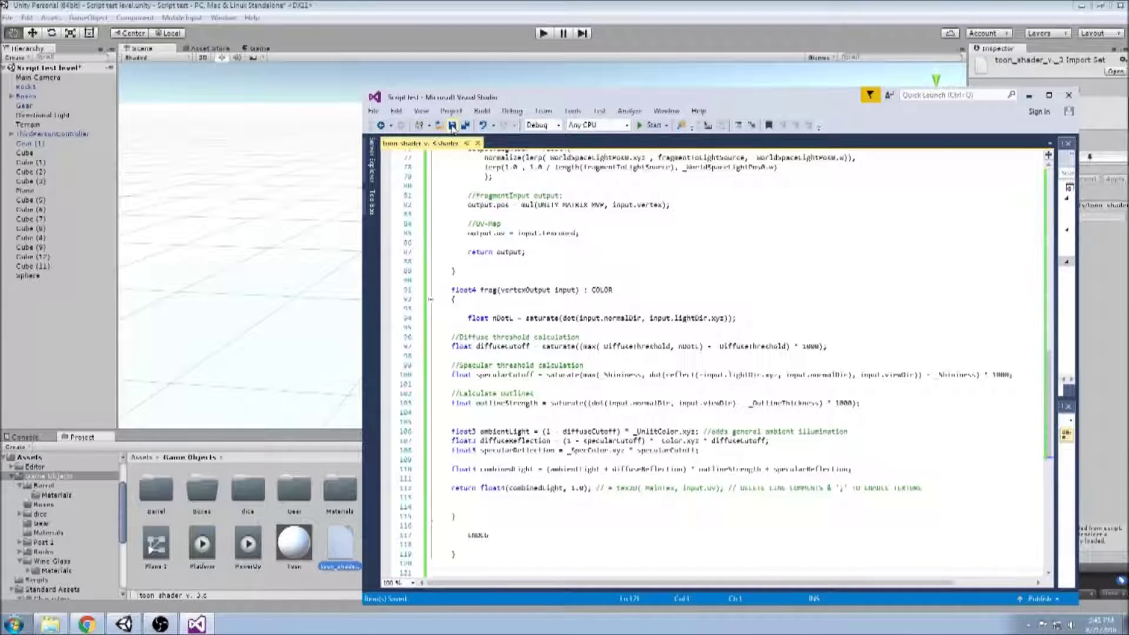
left_click(1067, 96)
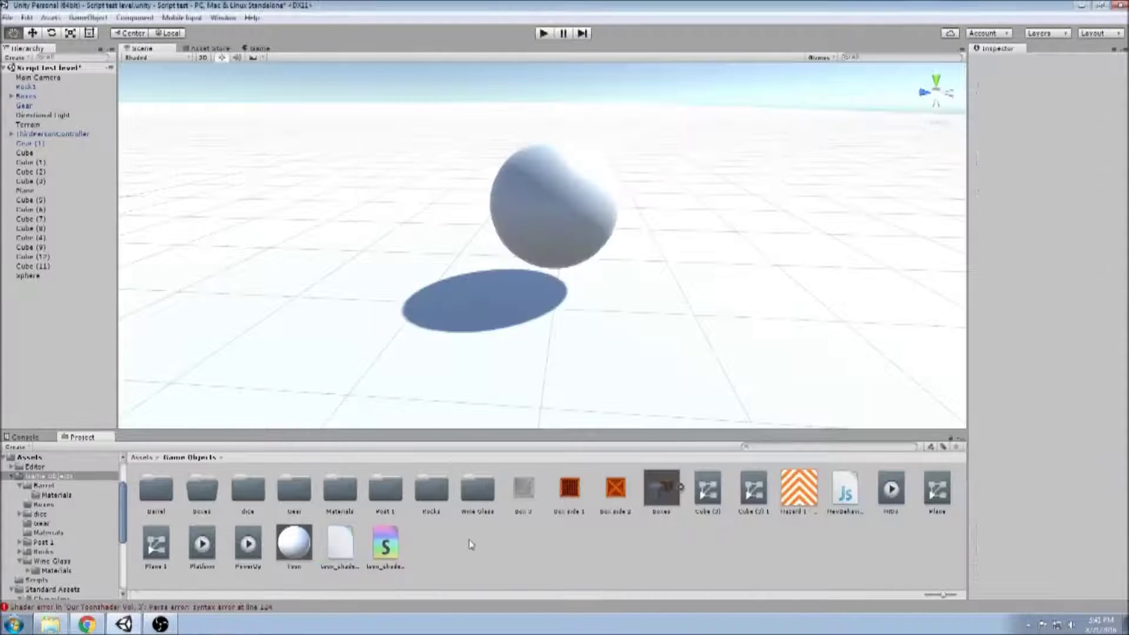
- Review the line-124 parse error in the Console, clear it, and return to Project assets
left_click(301, 604)
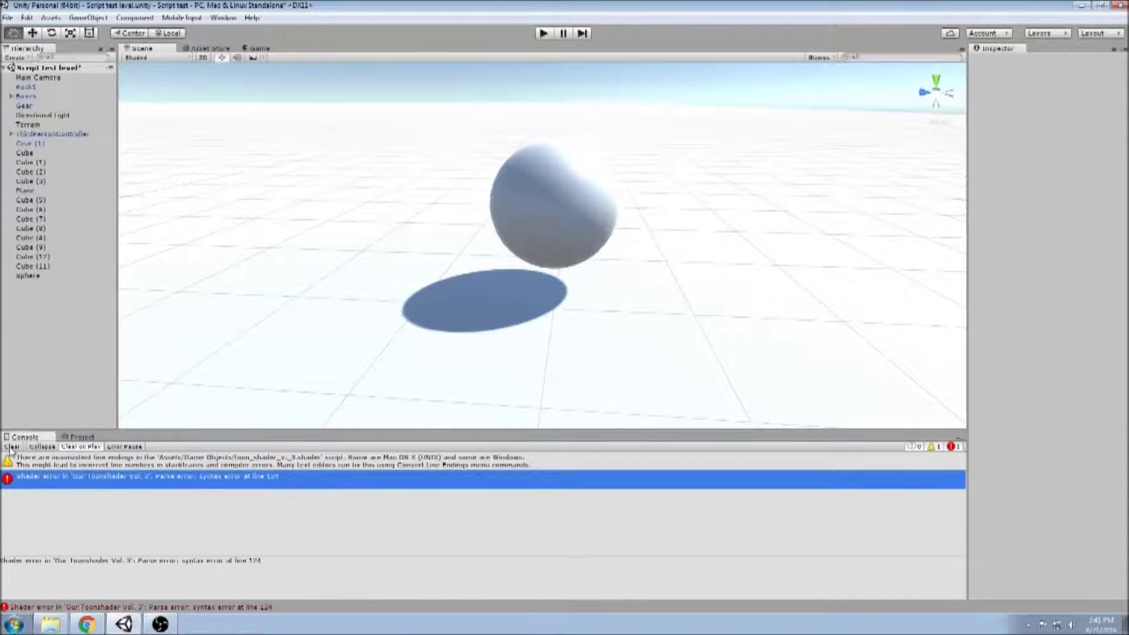
left_click(11, 447)
left_click(80, 436)
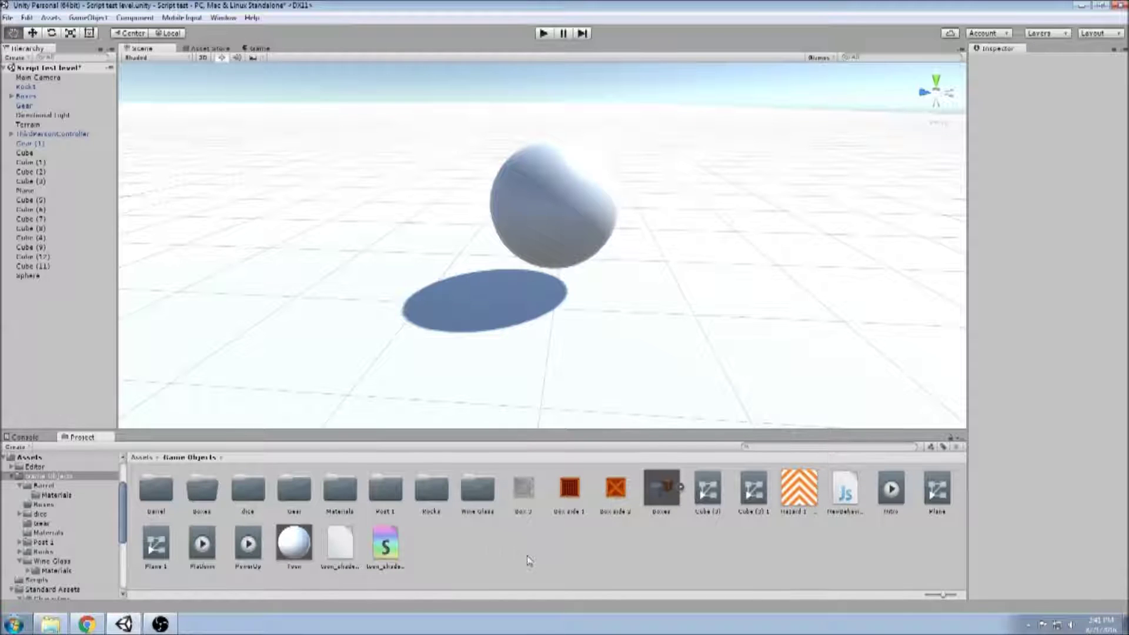
- Assign Our Toonshader Vol. 3 to the sphere's Toon material and check the shading
key("w")
left_click(569, 192)
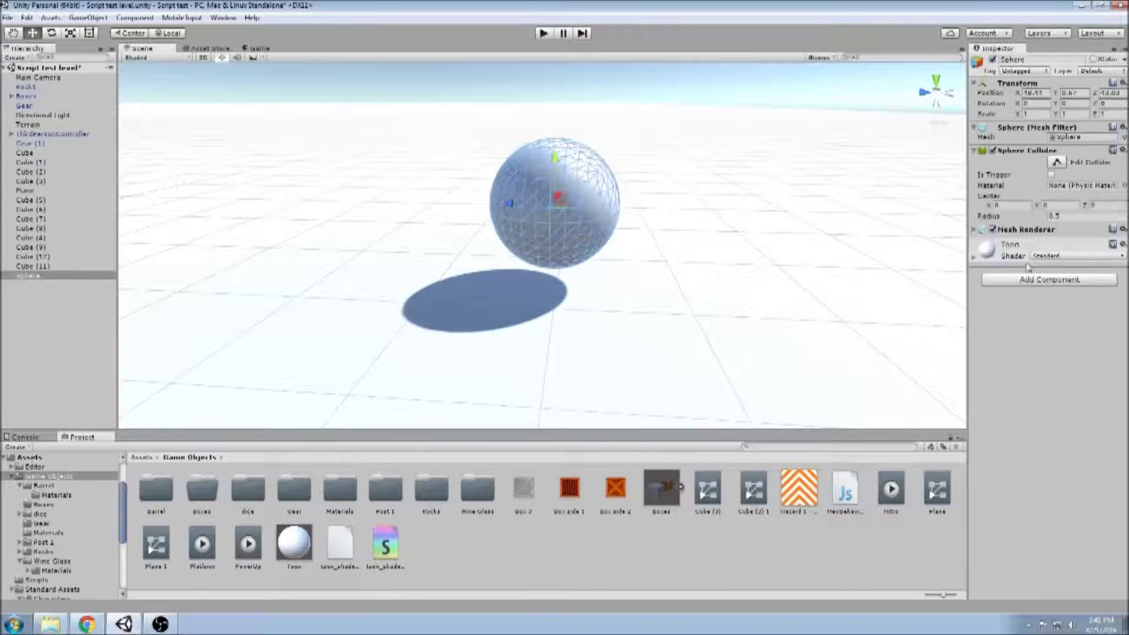
left_click(975, 256)
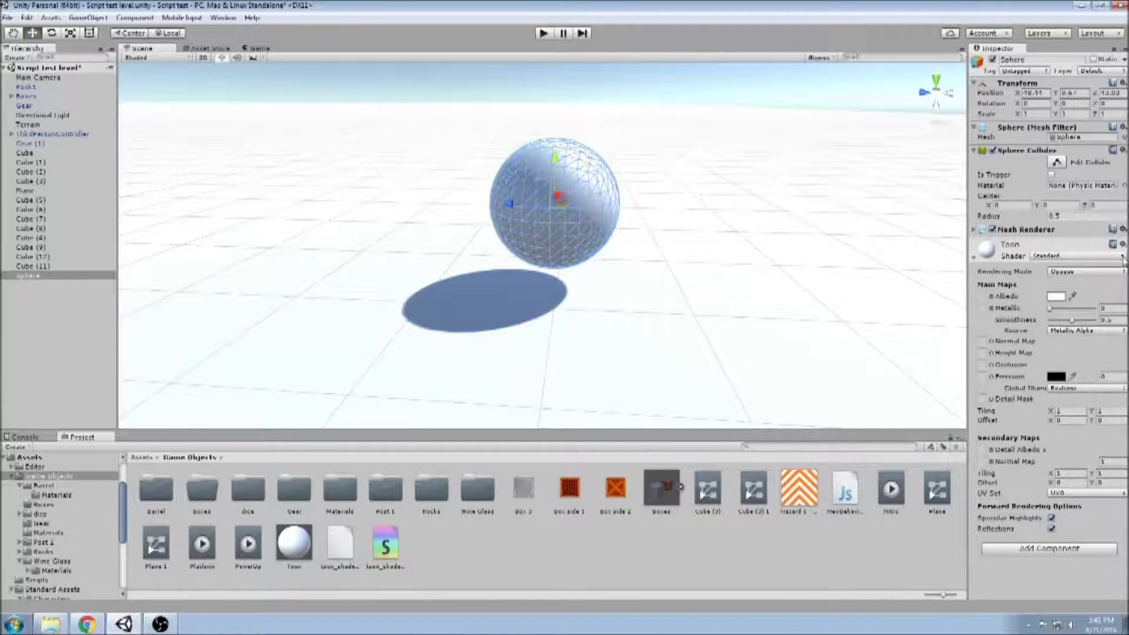
left_click(1123, 256)
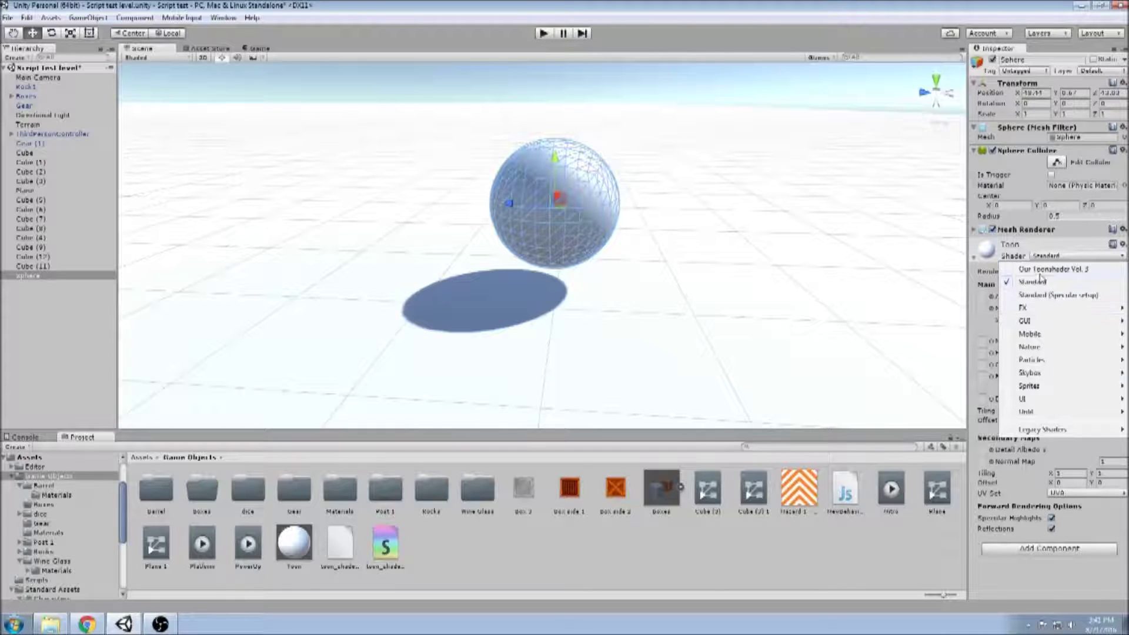
left_click(1042, 270)
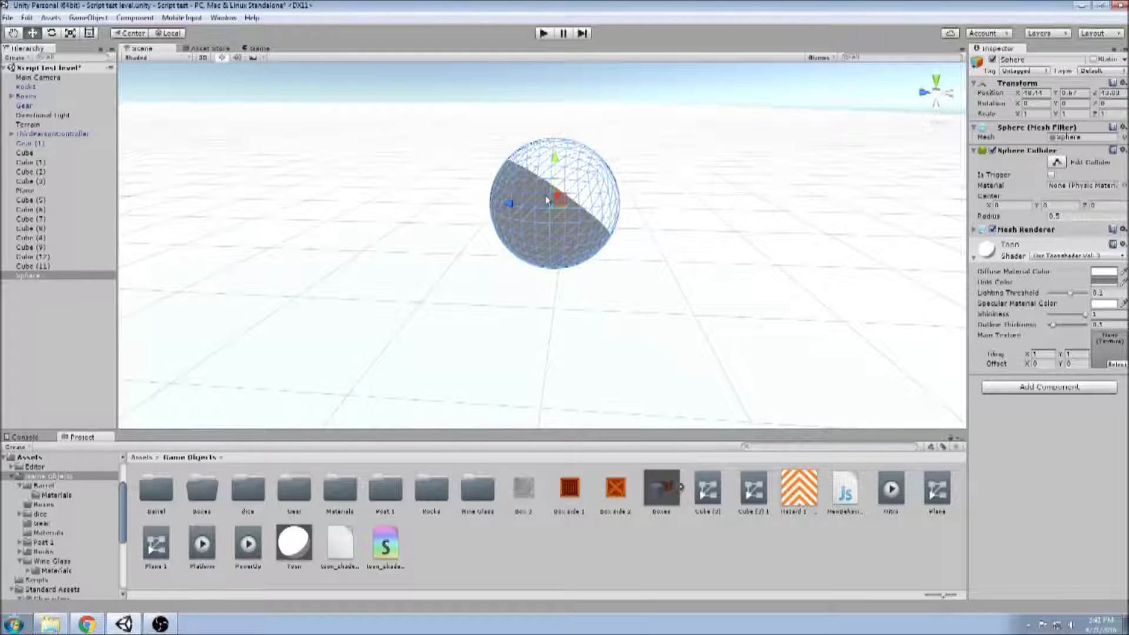
left_click(565, 204)
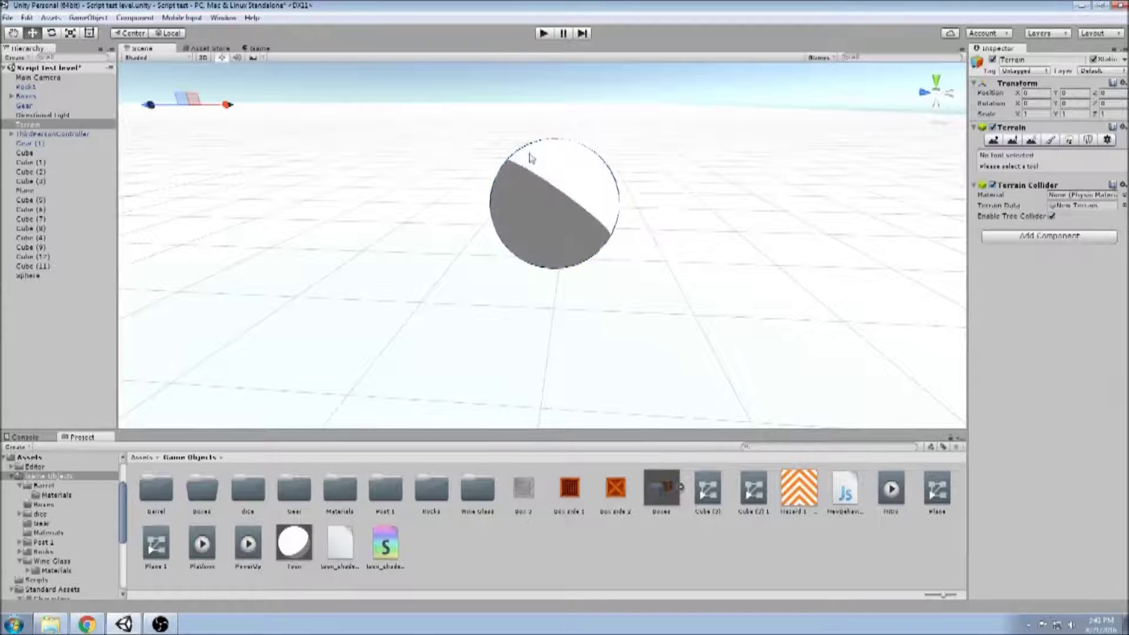
left_click(553, 211)
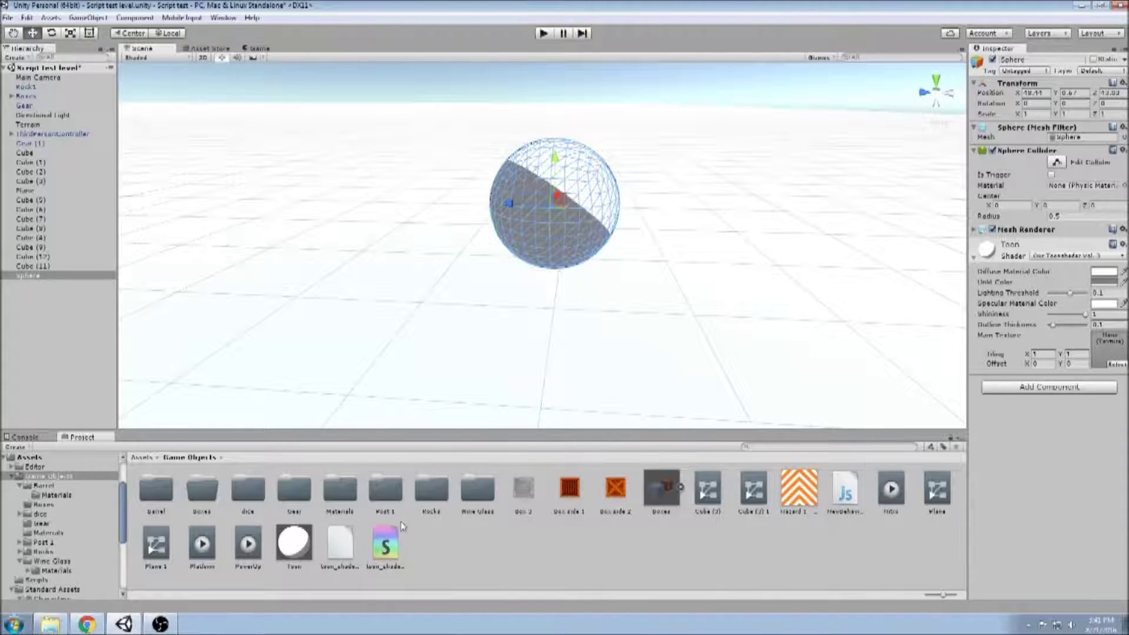
- Inspect toon_shader, then adjust the sphere's Outline Thickness and deselect to view the outline
left_click(343, 552)
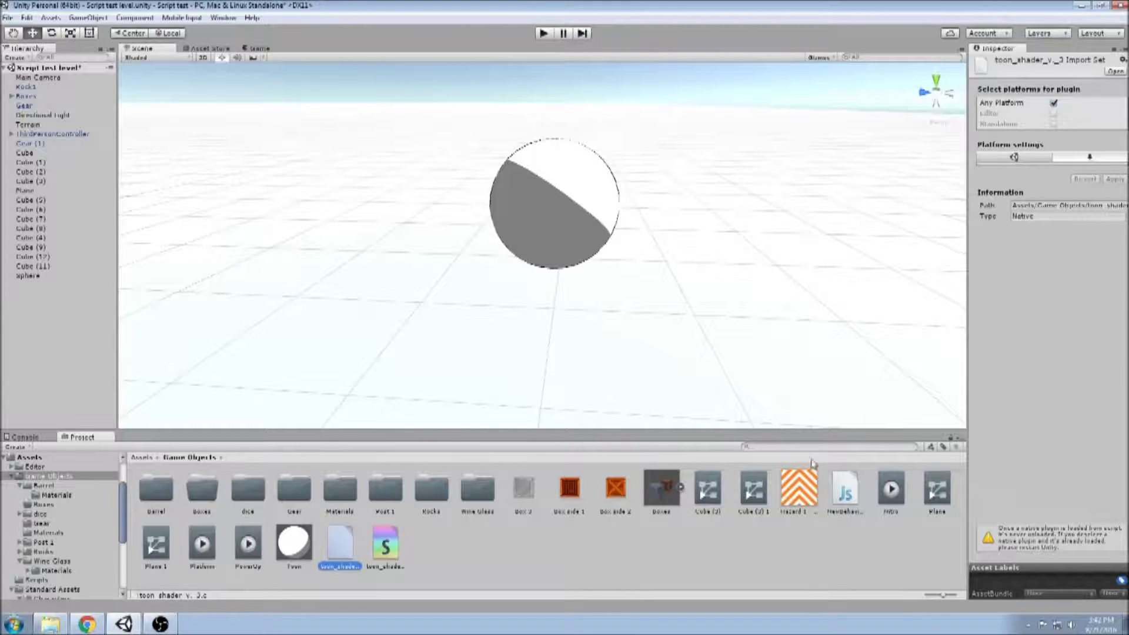
left_click(554, 204)
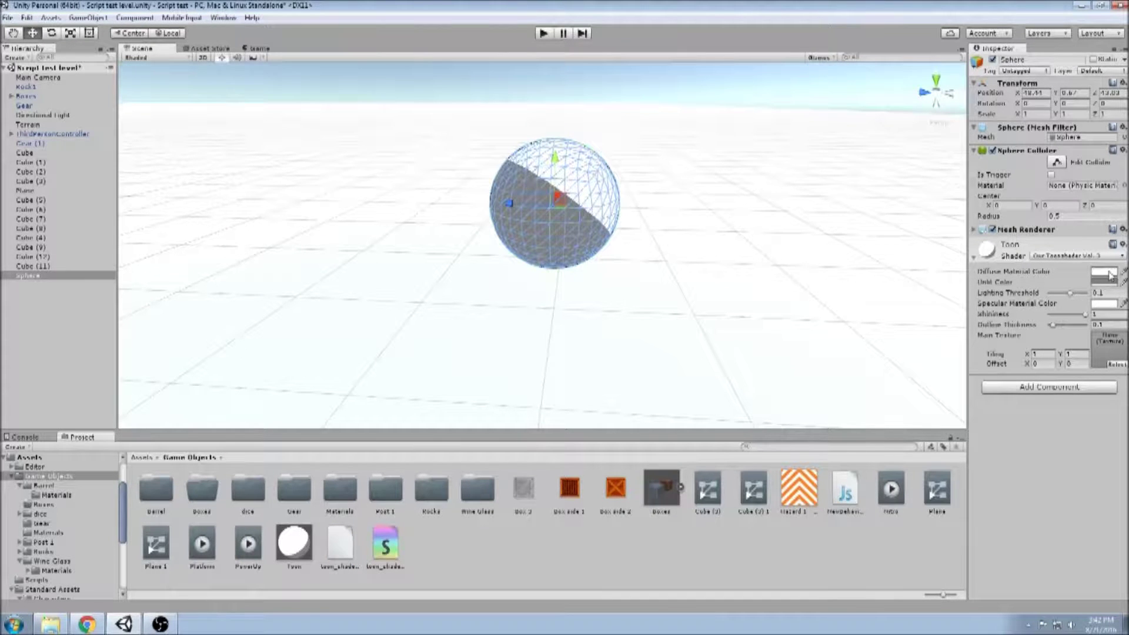
left_click(1053, 326)
left_click(751, 218)
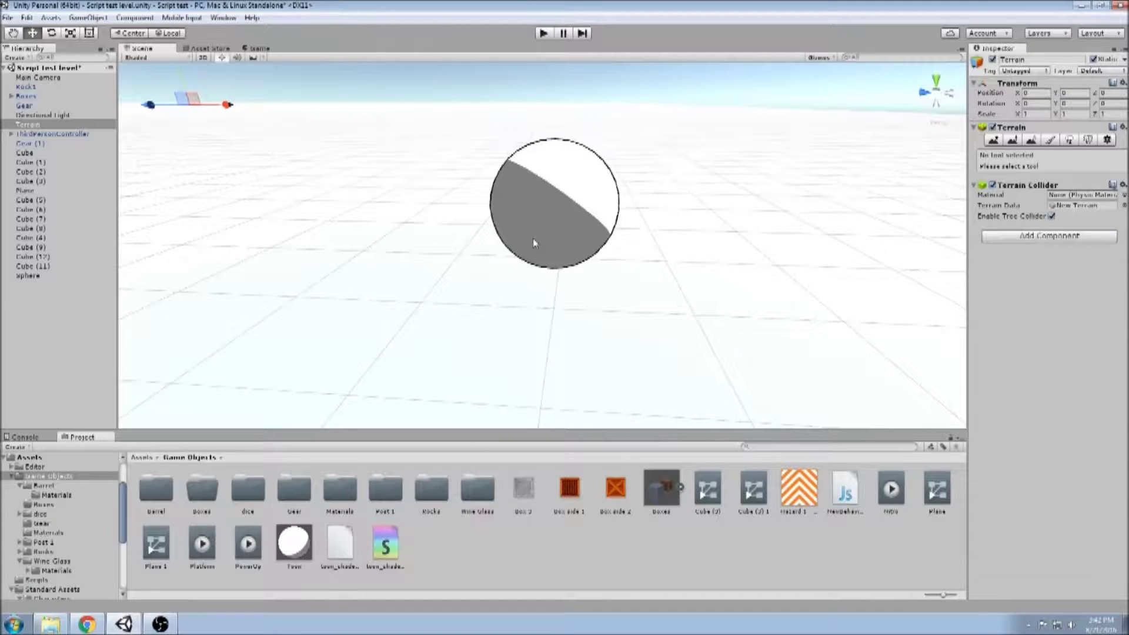
left_click(92, 624)
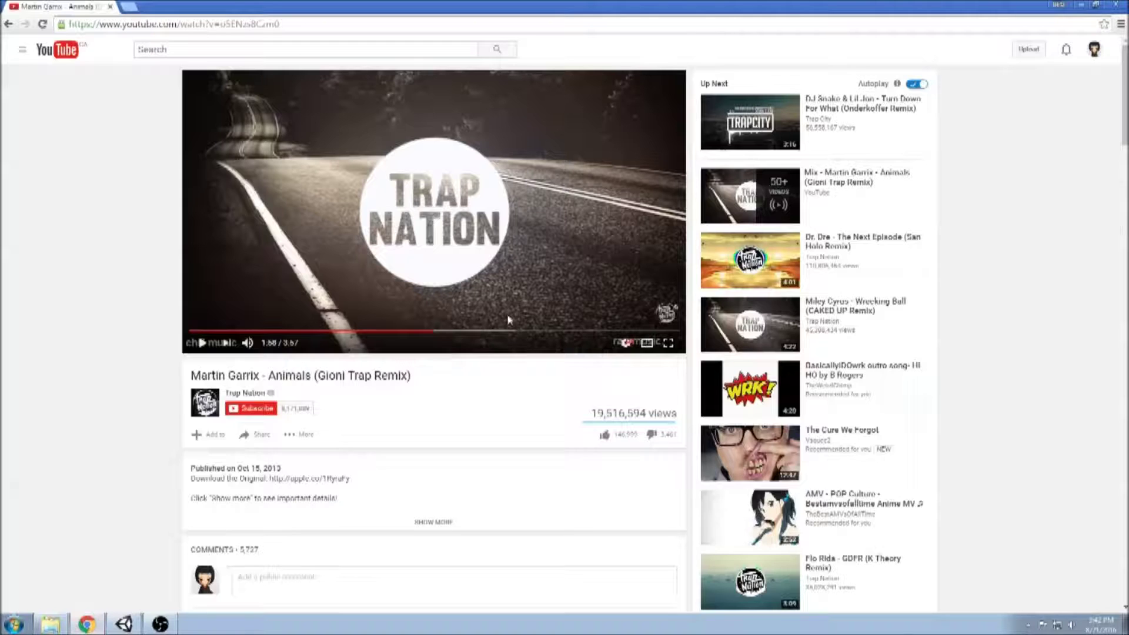
key("ctrl+t")
key("ctrl+v")
key("Return")
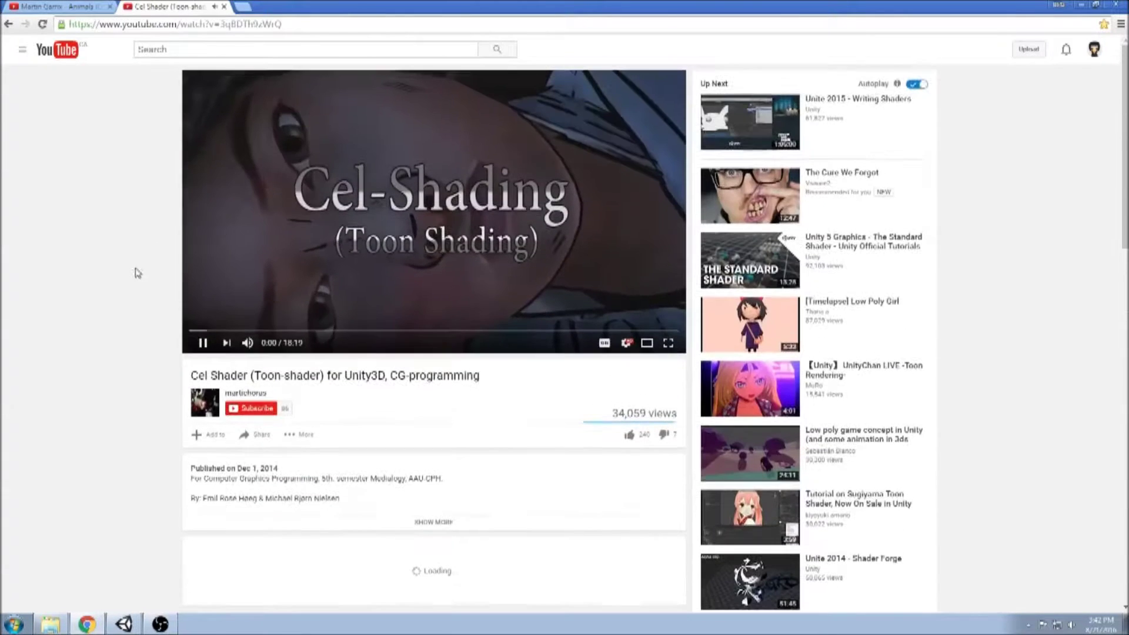
left_click(202, 342)
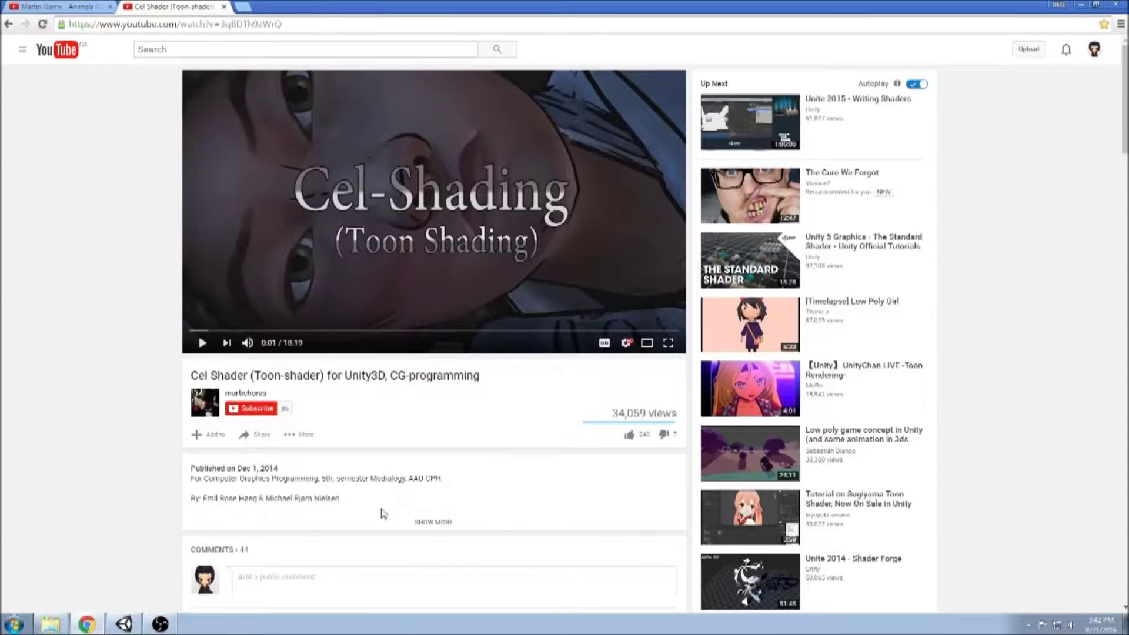
left_click(439, 523)
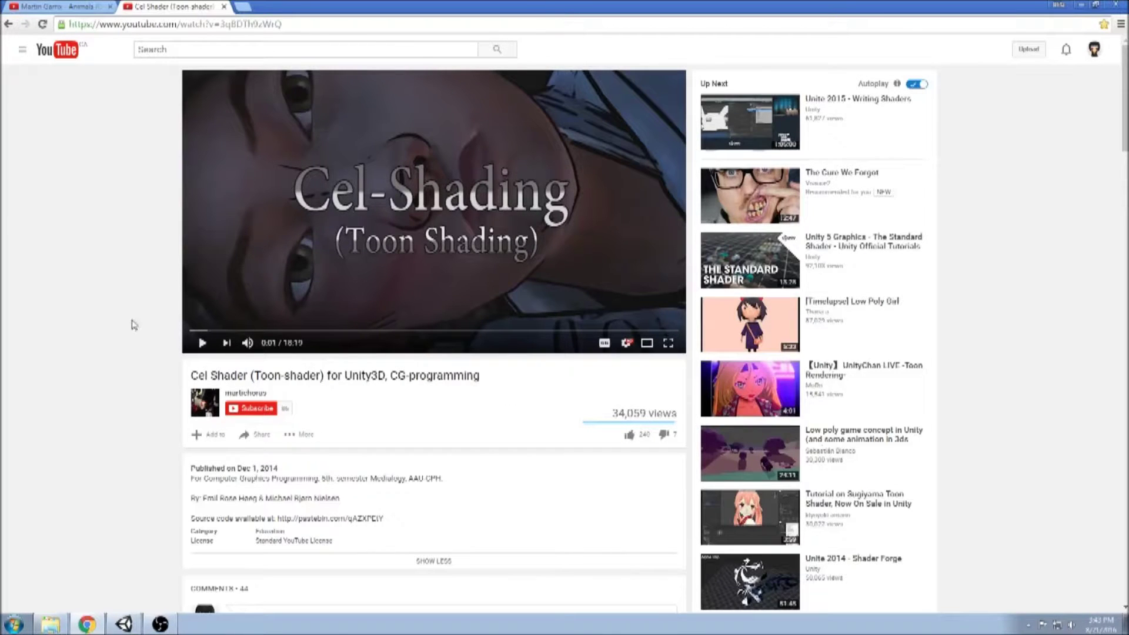
scroll(100, 327, "down", 5)
scroll(102, 331, "up", 5)
scroll(102, 330, "down", 3)
scroll(102, 330, "down", 3)
scroll(103, 329, "up", 5)
scroll(103, 328, "up", 1)
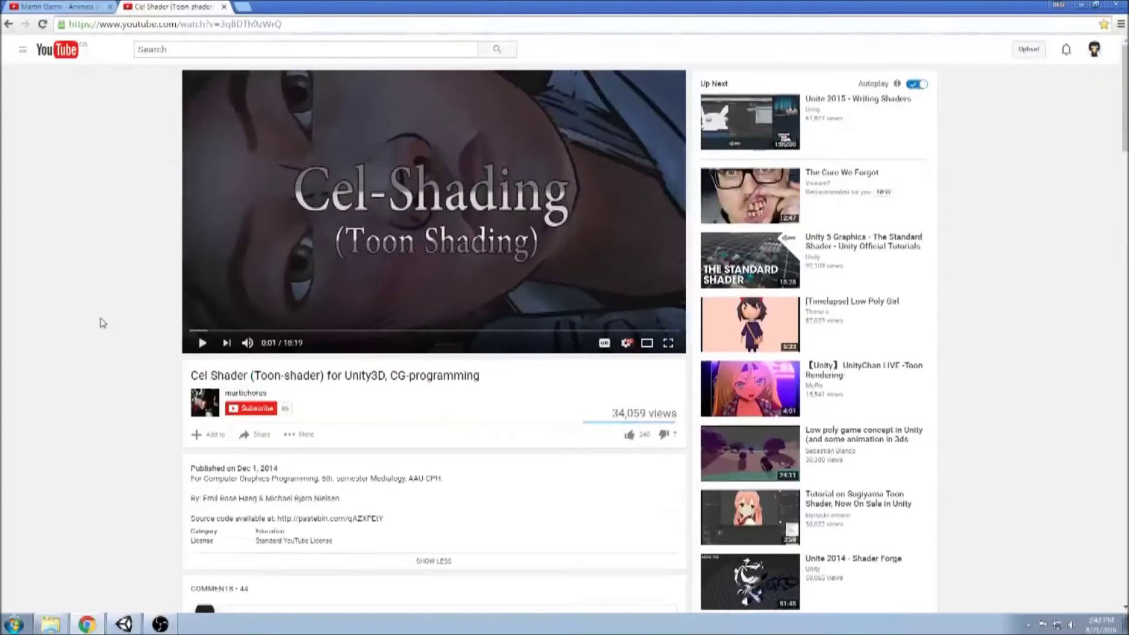
left_click(208, 332)
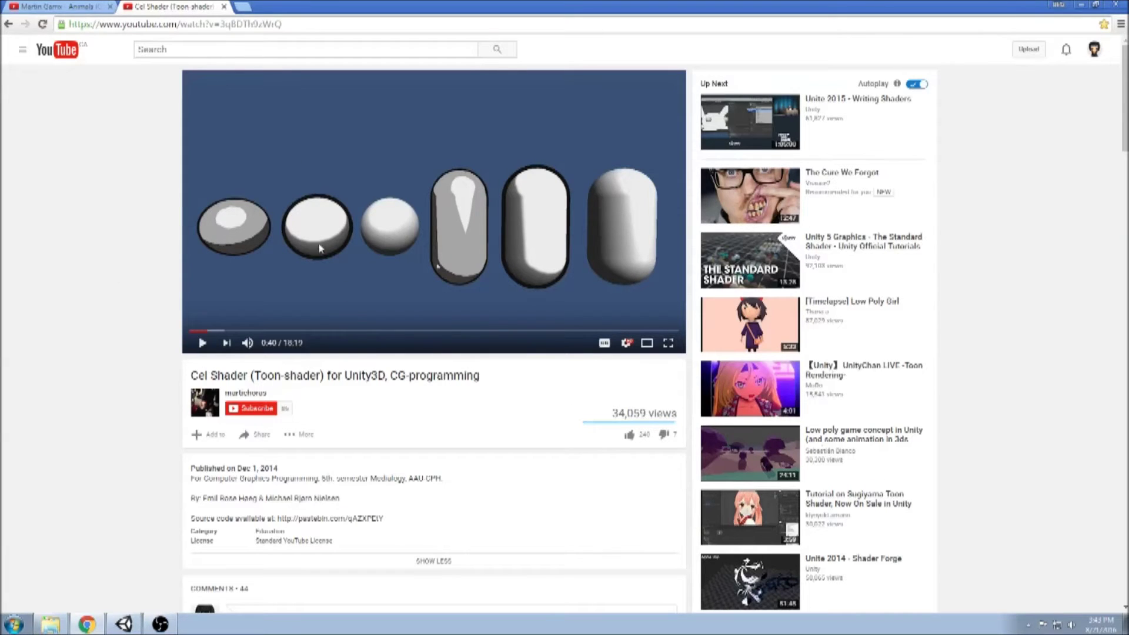
left_click(222, 6)
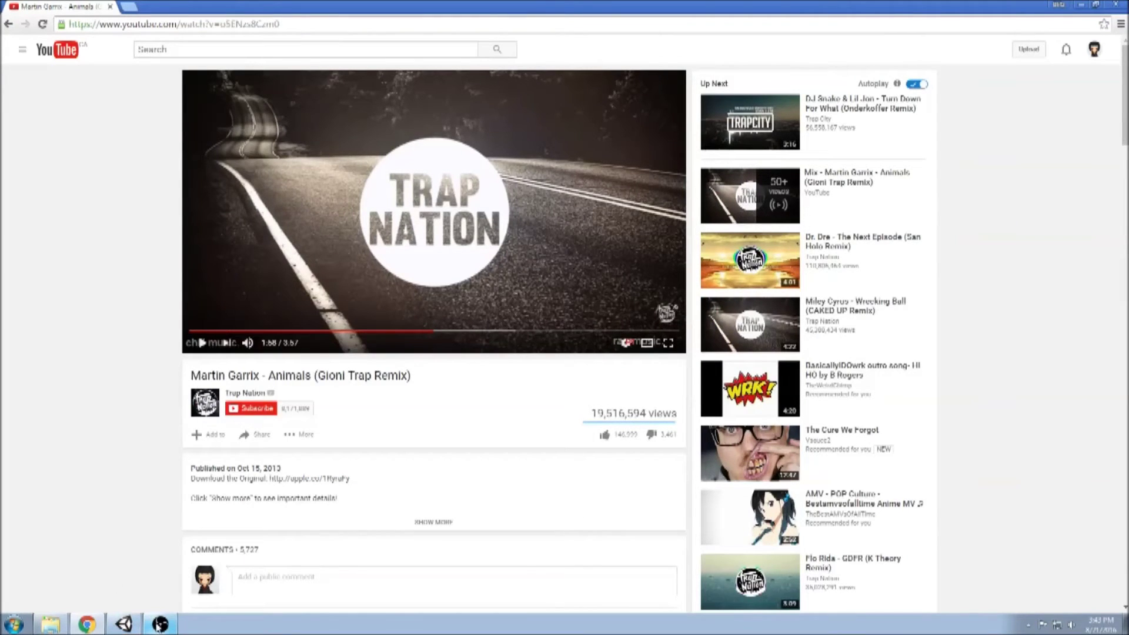
left_click(124, 624)
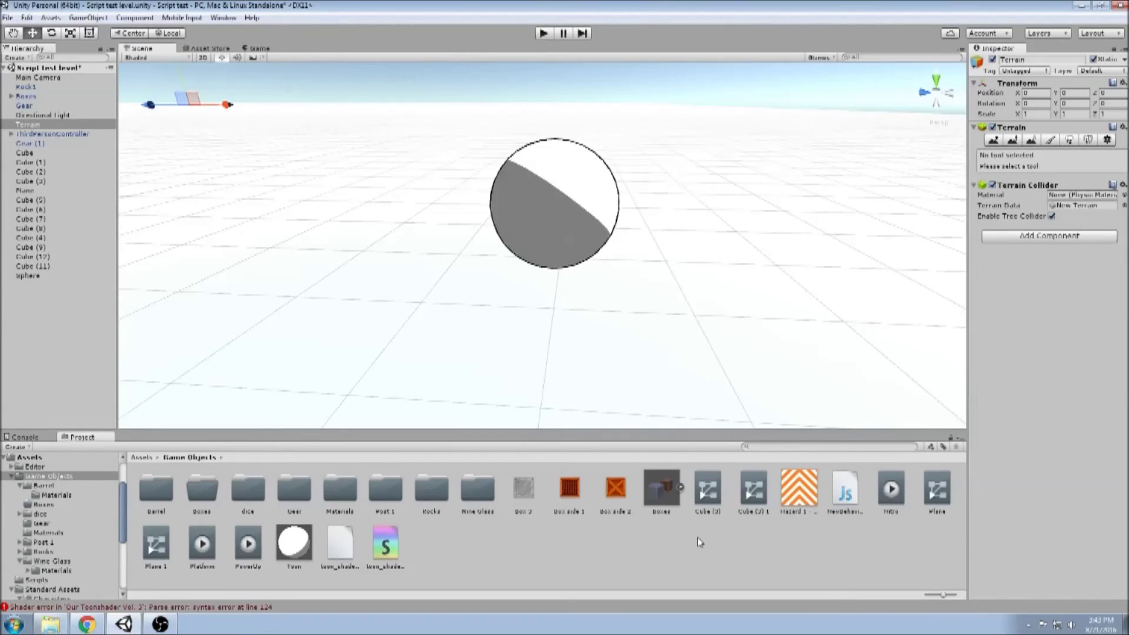